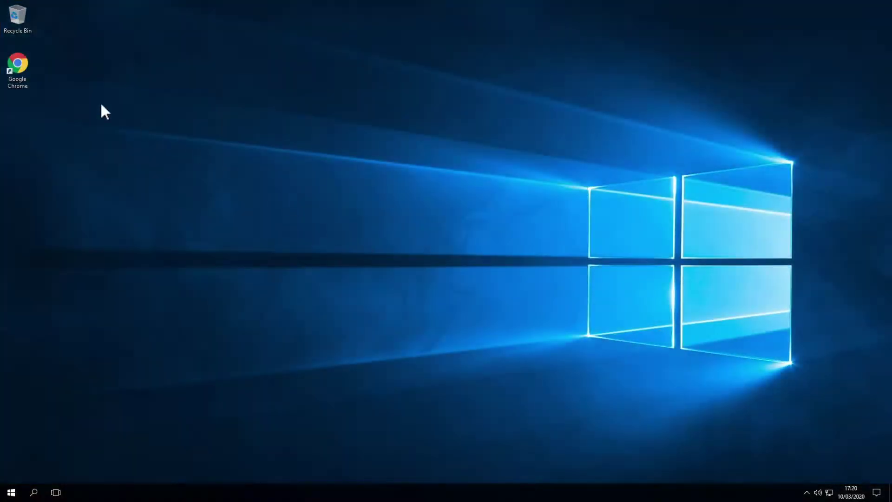
double_click(25, 67)
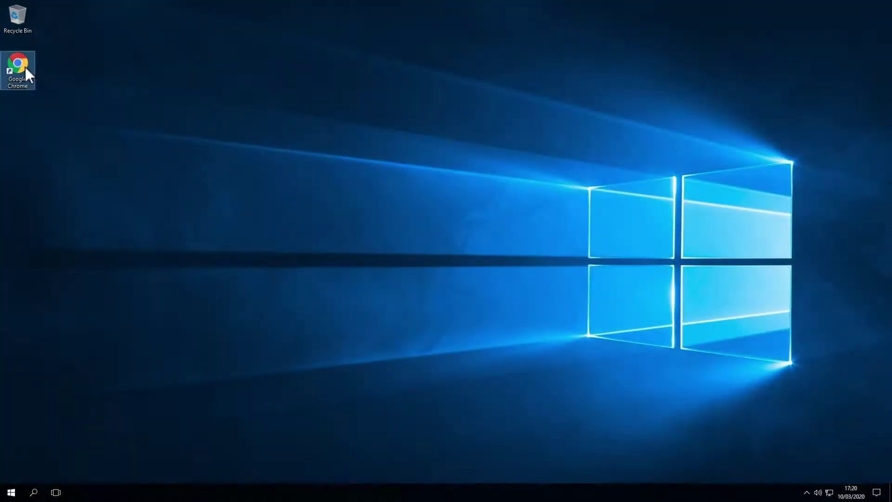
text(ww)
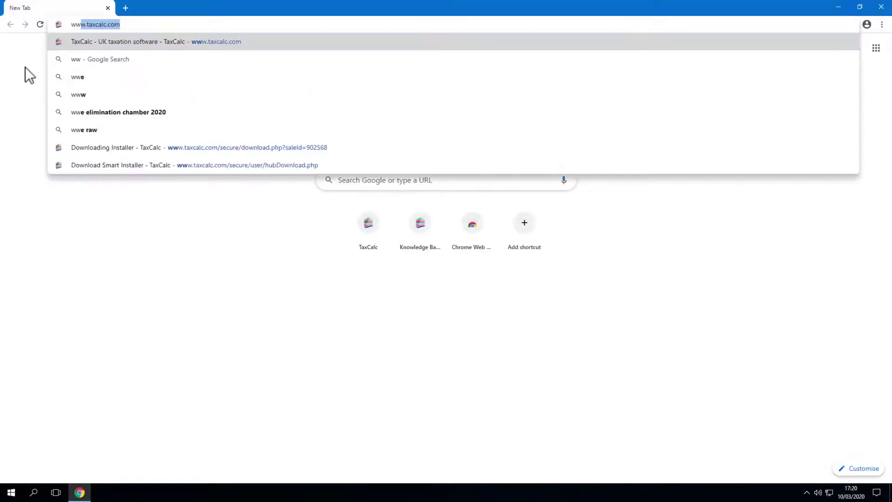
text(w.taxcalc.com)
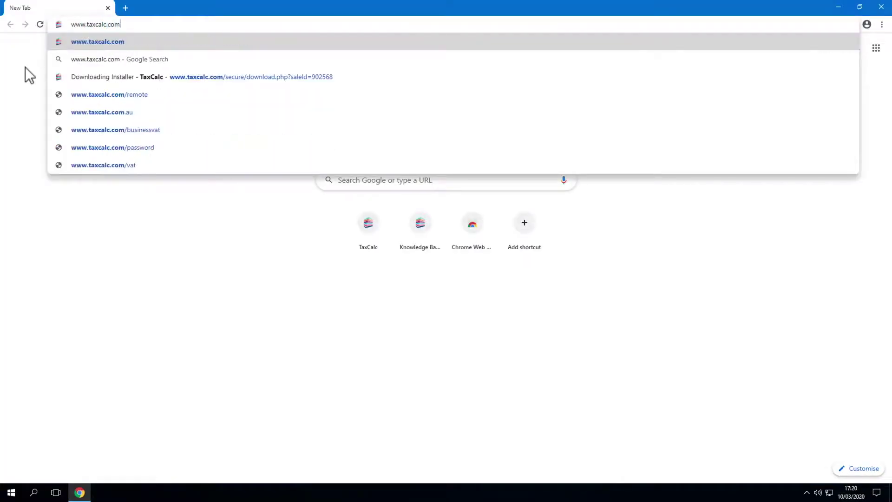
key(Return)
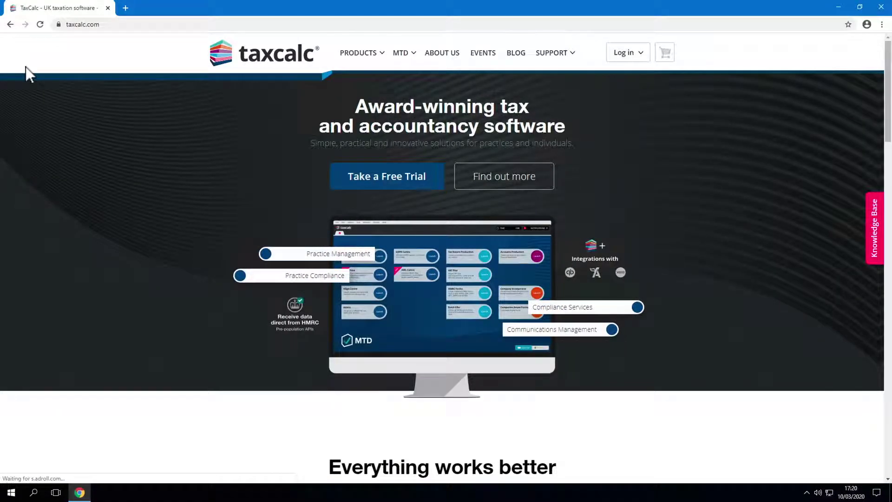
Log in to the taxcalc.com website with the account e-mail and password.
click(628, 55)
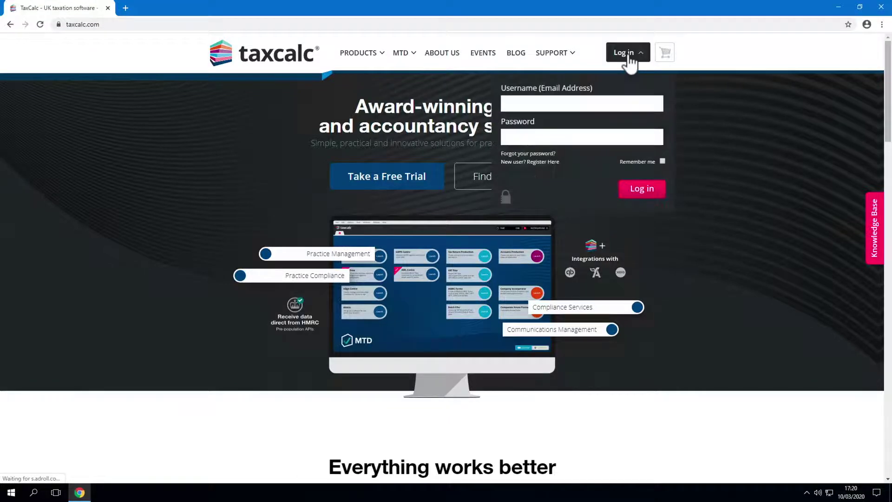
click(614, 104)
text(tom.test-hayden-smith@example.co.uk)
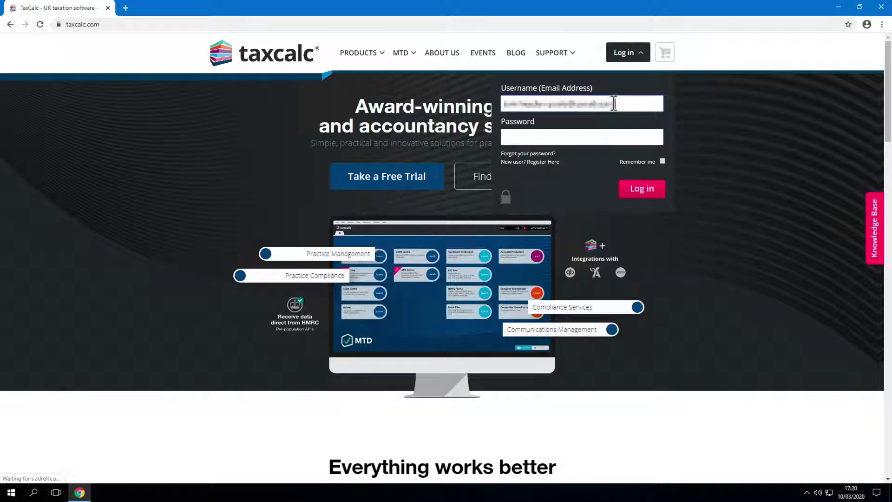
key(Tab)
text(••••••••••••)
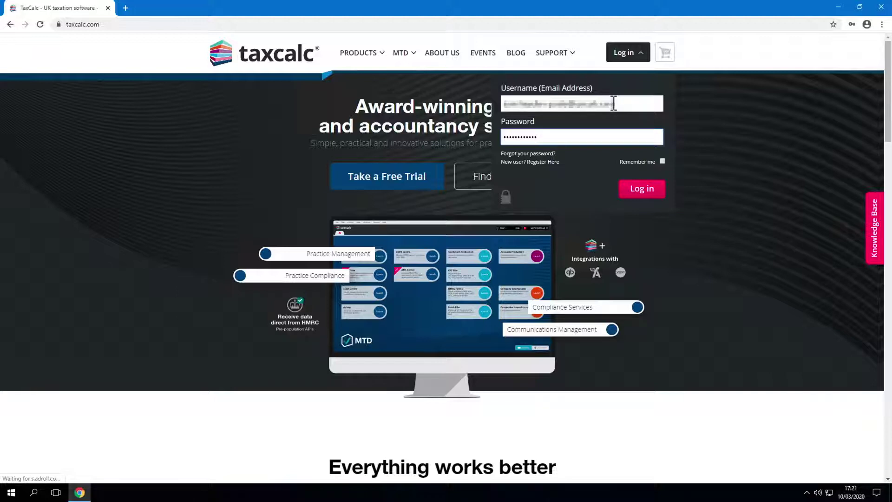
key(Return)
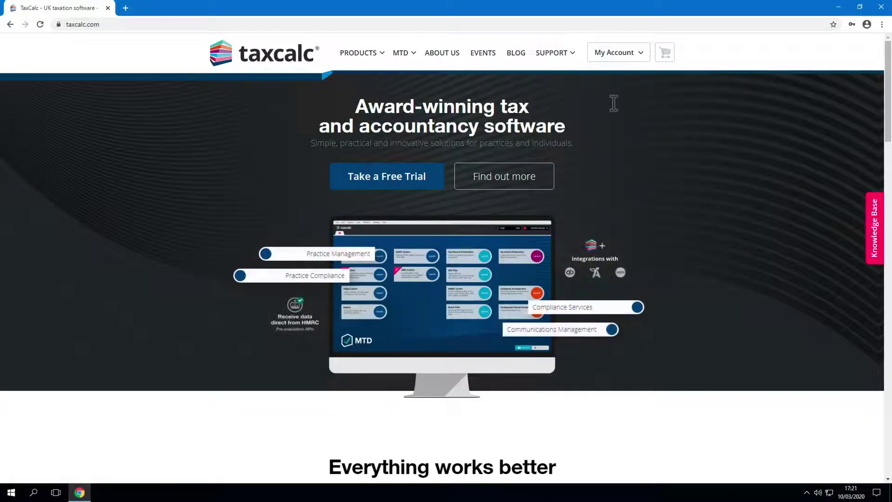
Download the TaxCalc Smart Installer from My Products and Services and run the .exe.
click(624, 60)
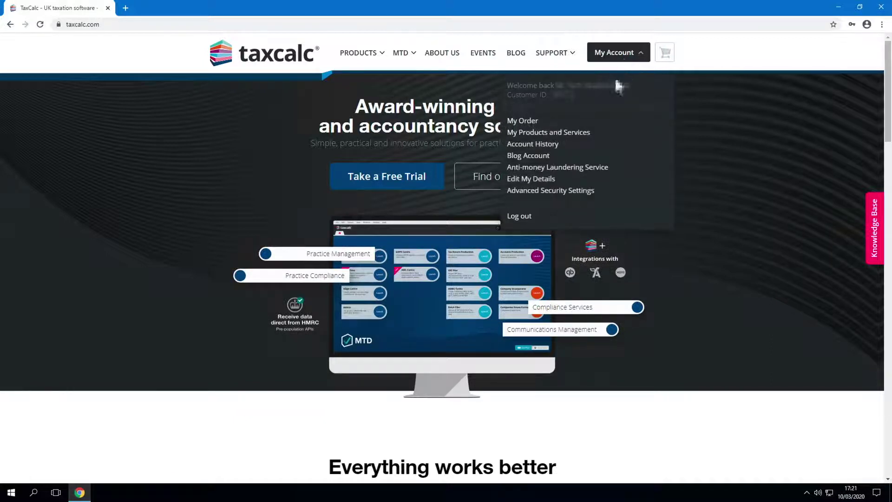
click(586, 133)
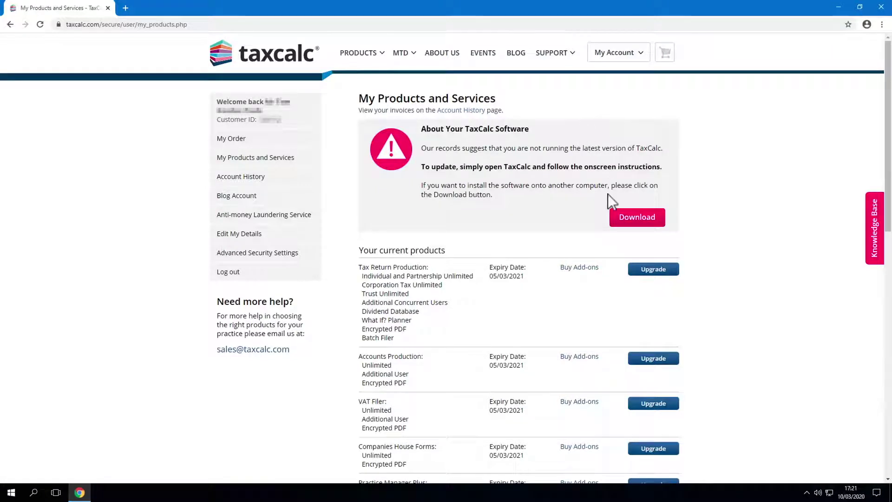
click(620, 218)
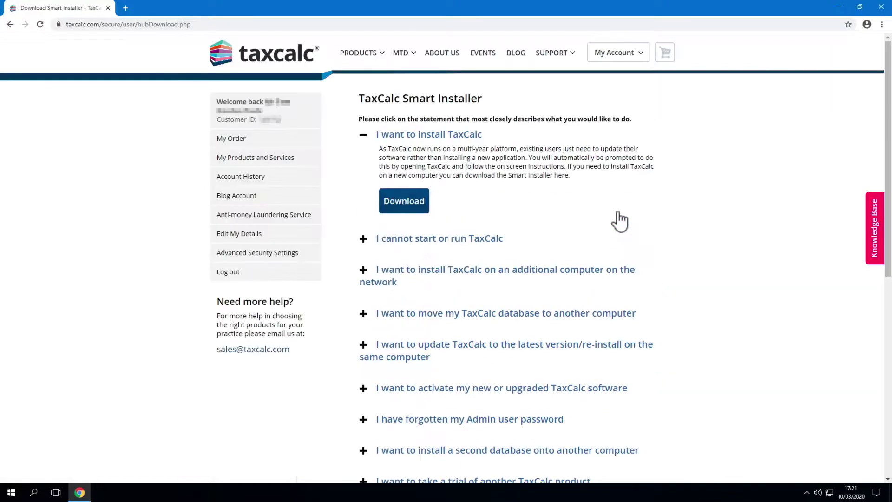
click(410, 205)
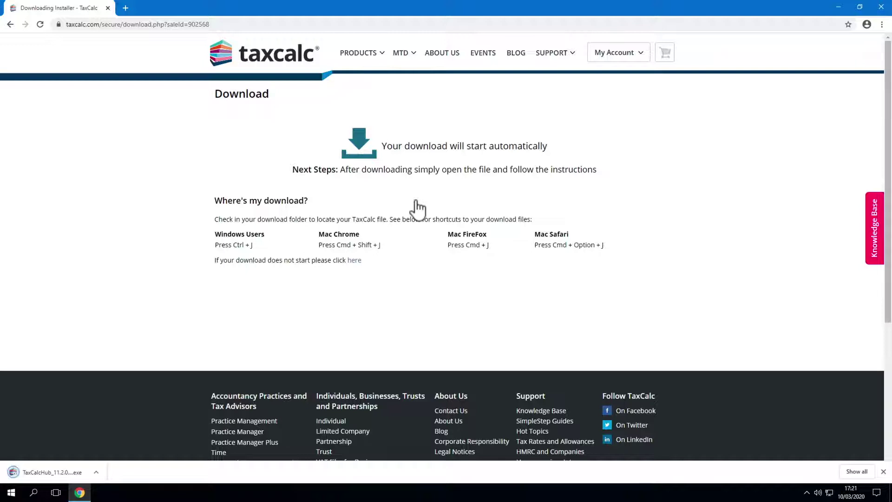
click(23, 478)
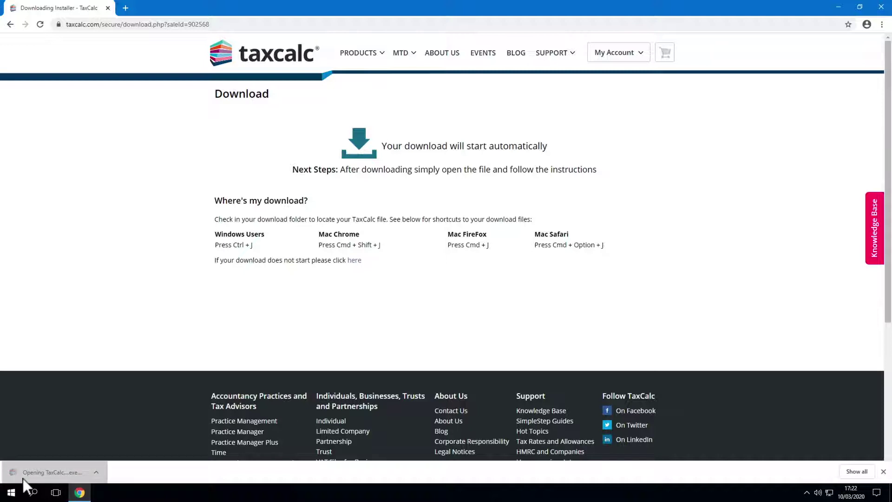
Install TaxCalc with the Typical option in the default folder, accepting the licence agreement.
click(838, 7)
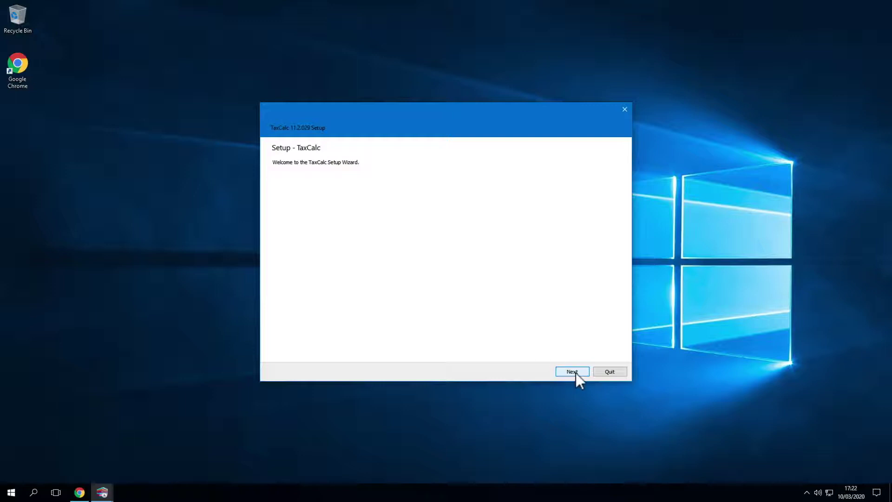
click(575, 373)
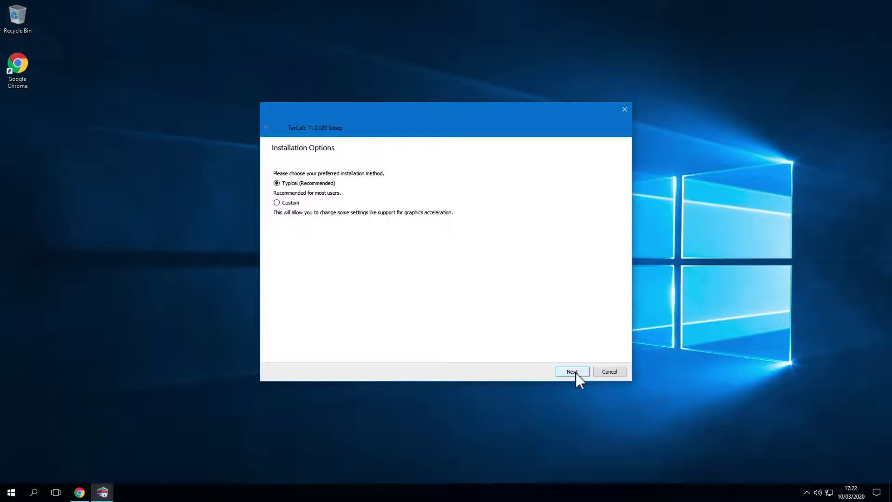
click(576, 373)
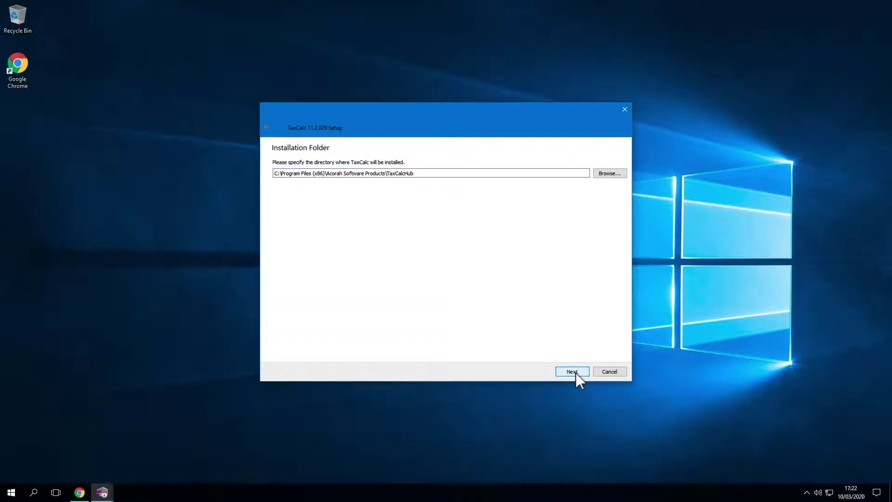
click(571, 371)
drag(624, 183, 623, 343)
click(585, 369)
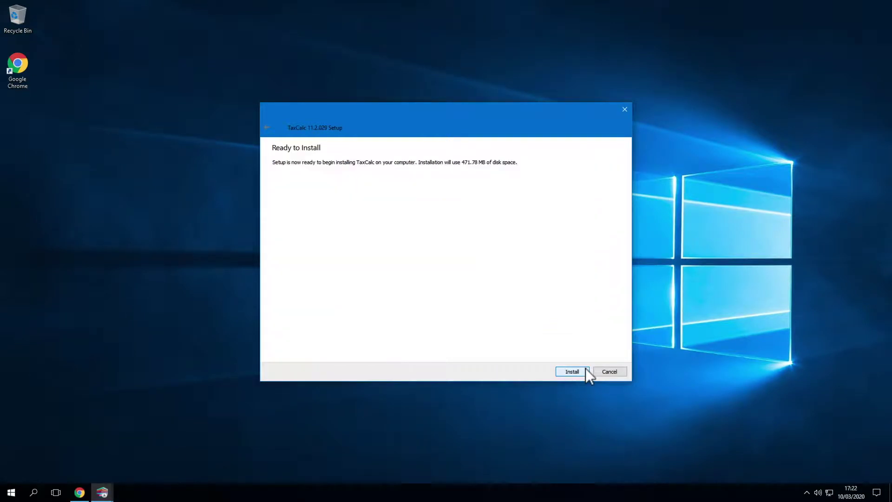
click(586, 370)
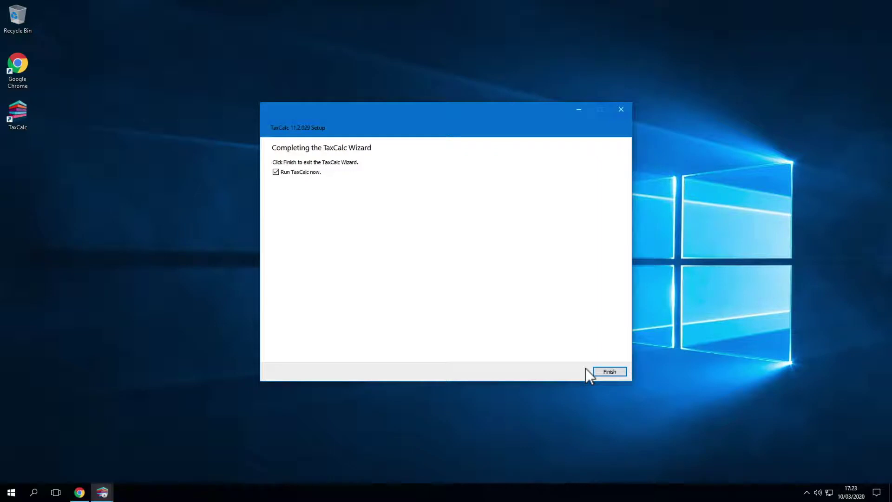
Launch TaxCalc, license it with the taxcalc.com login, and create a new network database.
click(600, 370)
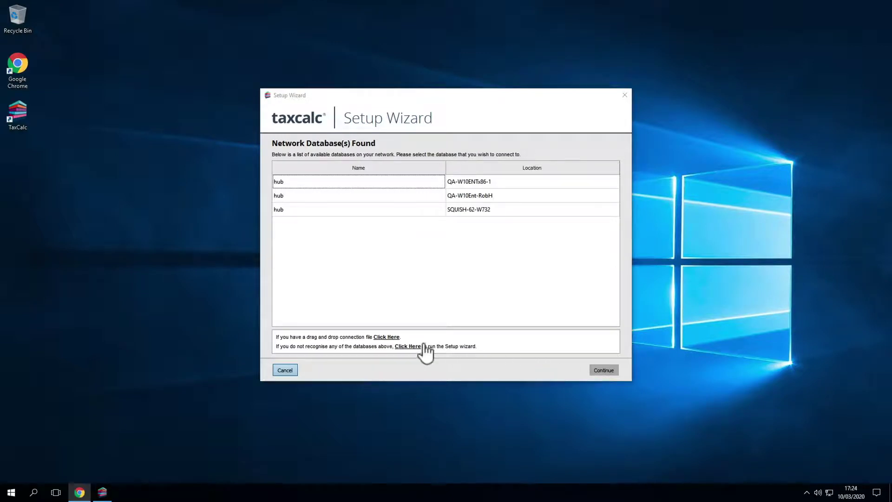
click(408, 346)
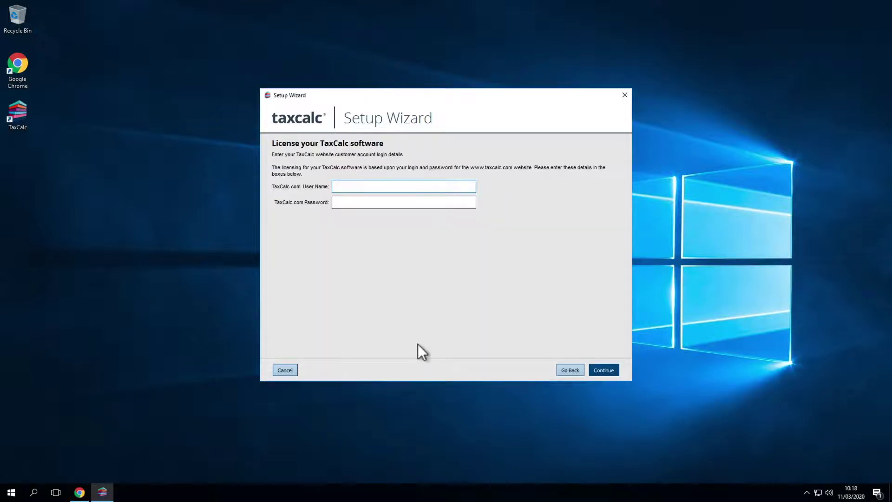
click(361, 187)
text(username)
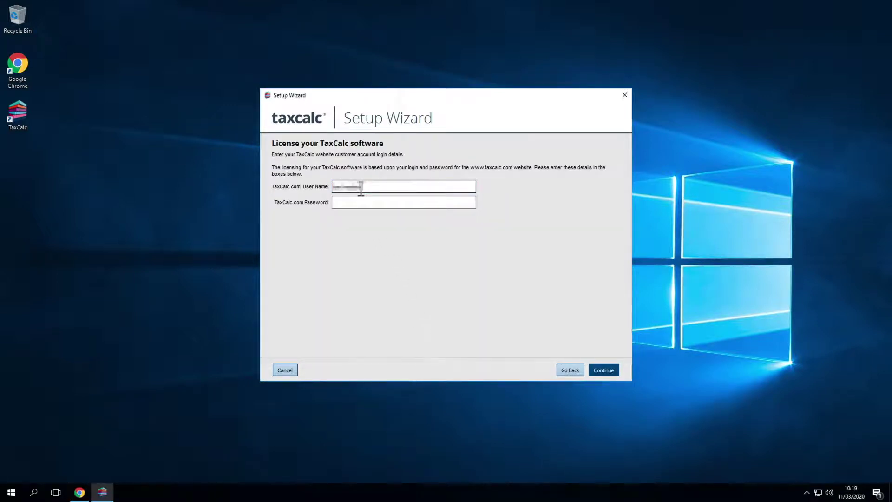
text(@email.com)
key(Tab)
text(**********)
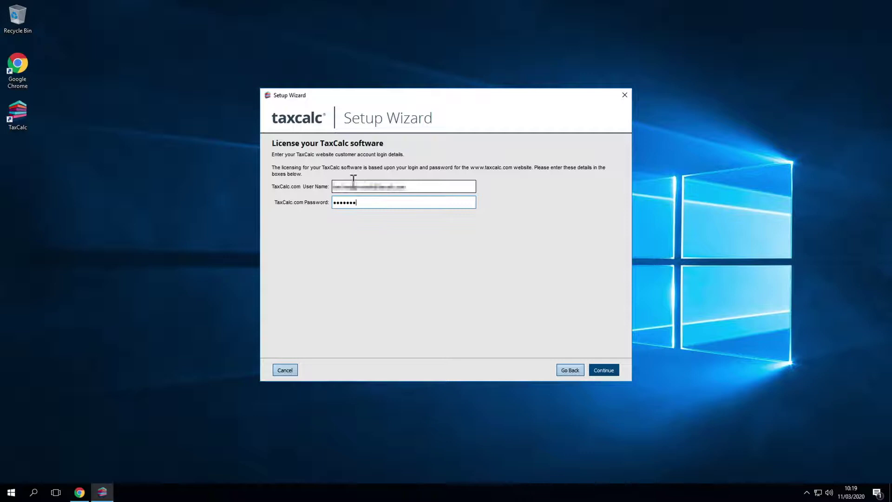
text(**)
key(Return)
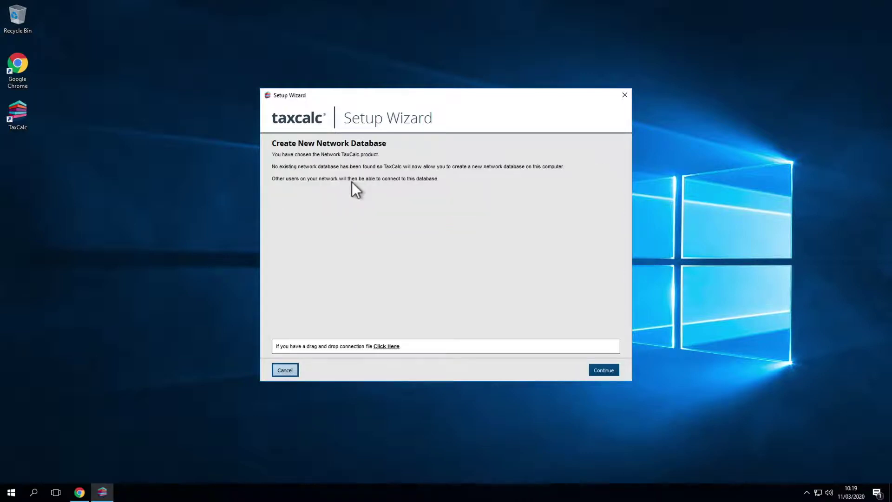
click(599, 370)
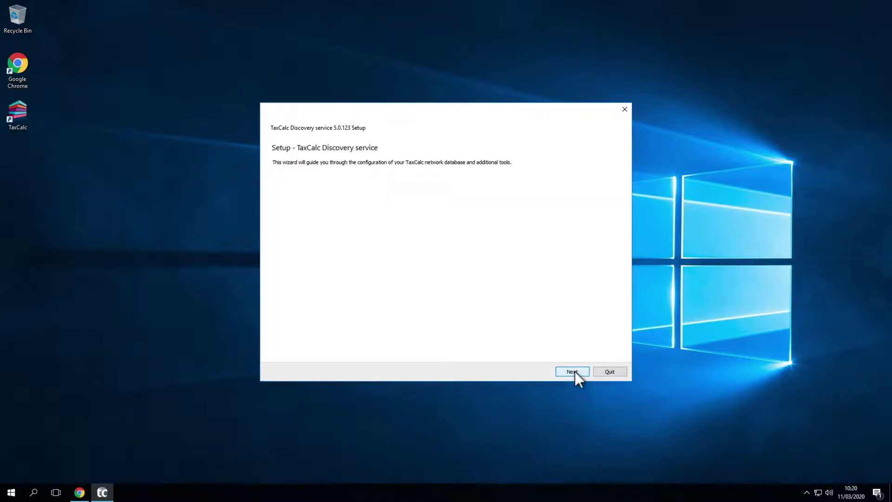
Run the Discovery service setup with Typical type, default folder and accepted licence.
click(573, 371)
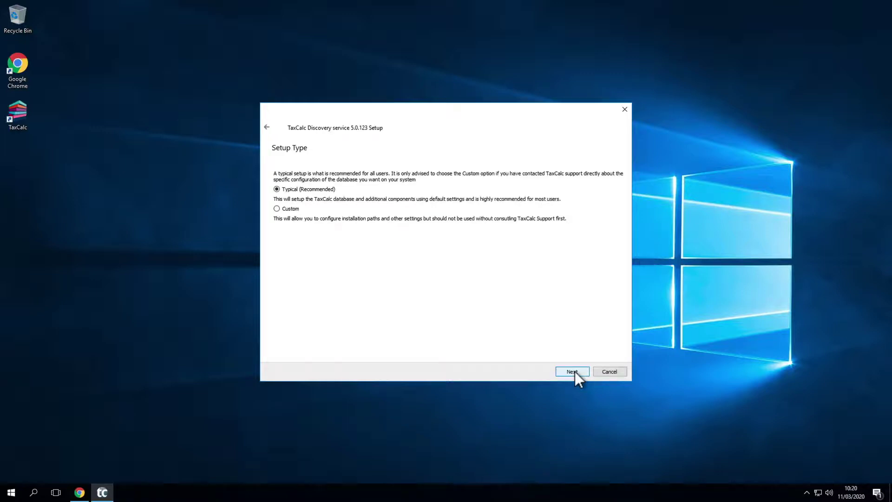
click(574, 371)
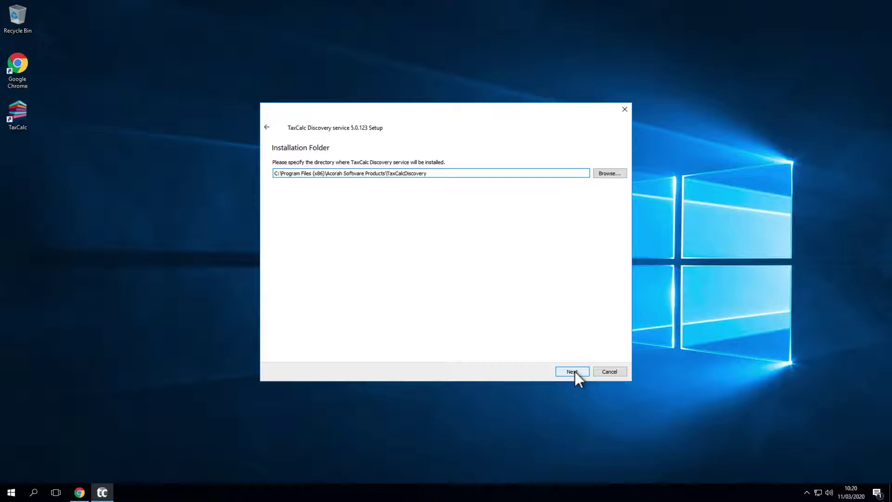
click(575, 372)
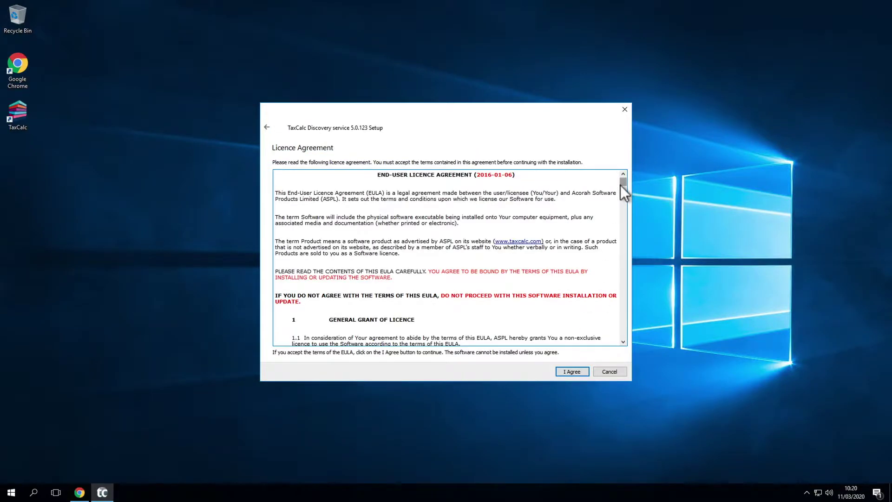
drag(620, 185, 623, 342)
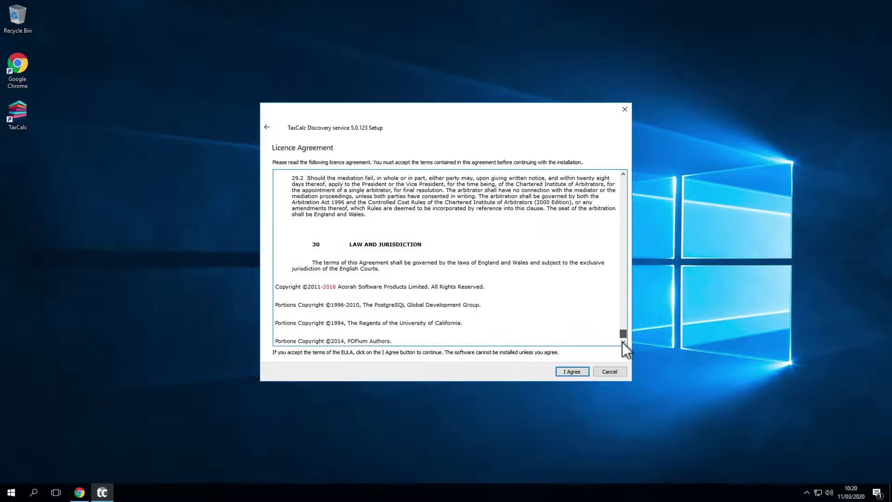
click(585, 372)
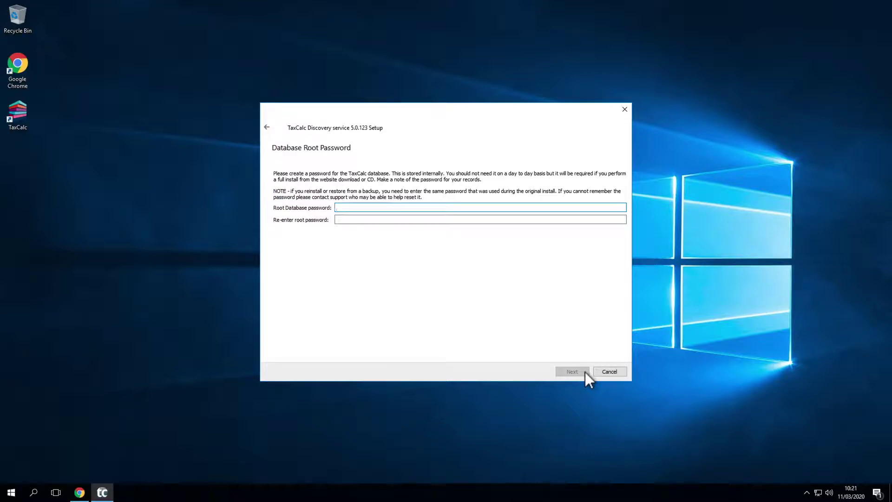
Set and confirm the database root password, then install the Discovery service.
text(••••••••••)
key(Tab)
text(••••••••••)
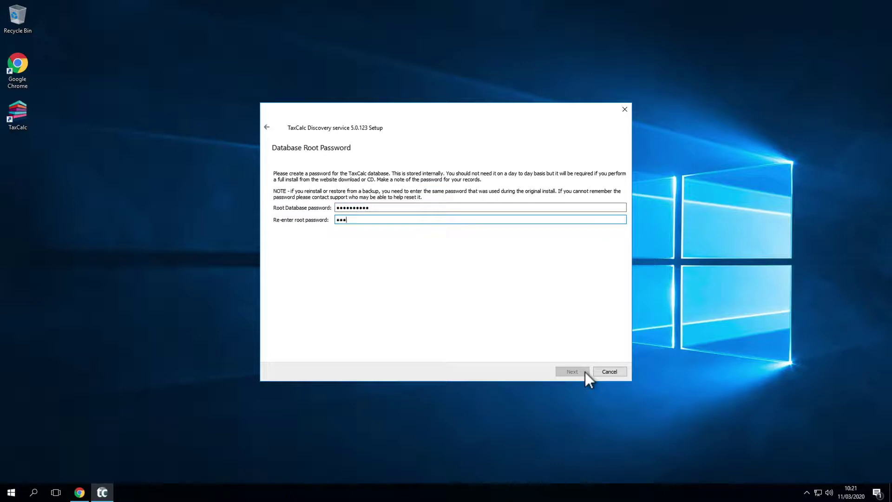
click(585, 372)
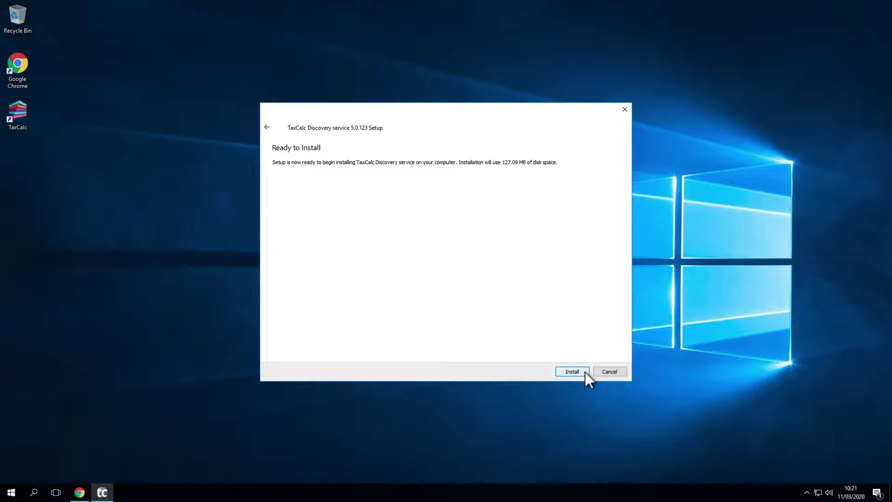
click(584, 372)
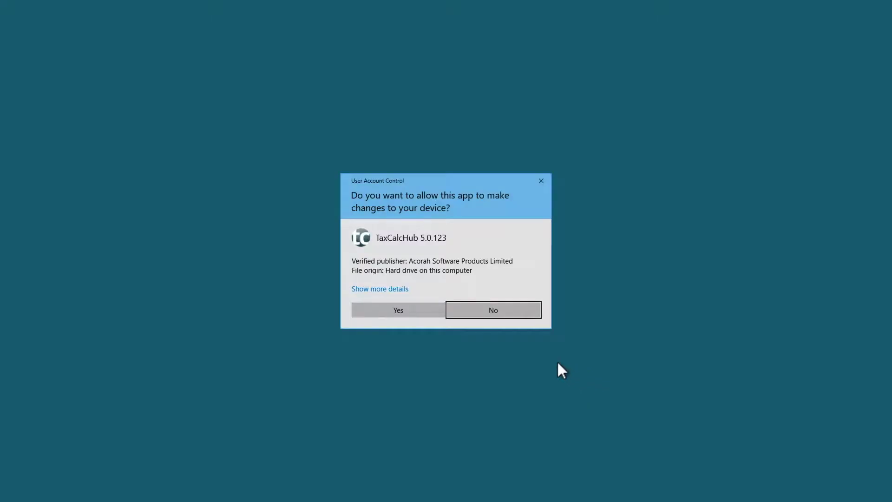
Allow the Hub installer's changes and finish both setup wizards.
click(402, 308)
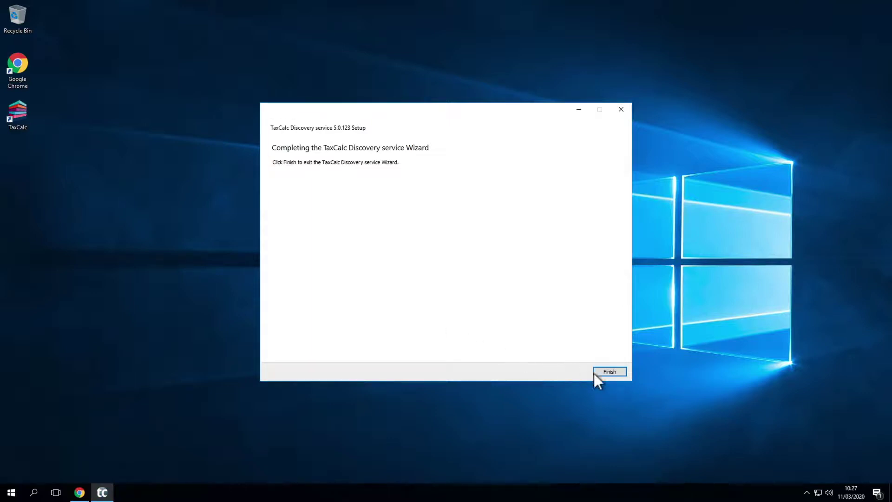
click(608, 374)
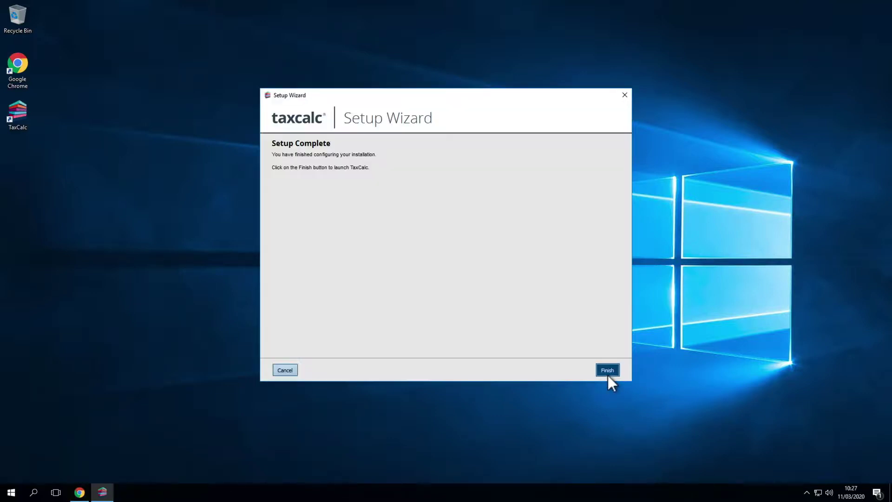
click(608, 375)
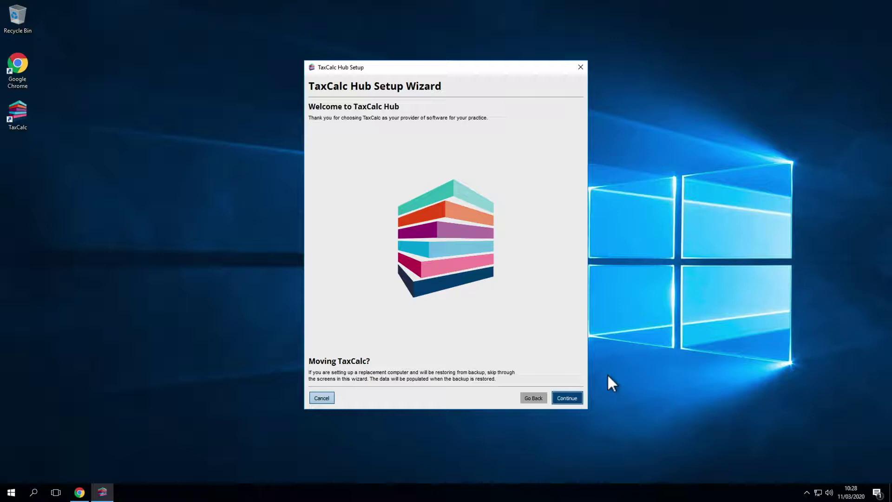
Enter and confirm the admin user's password in the Hub Setup Wizard.
click(567, 398)
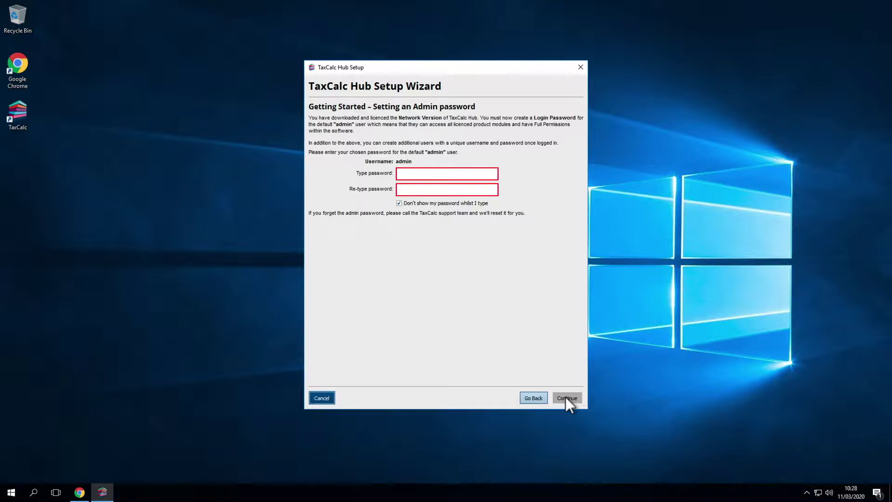
click(428, 174)
text(************)
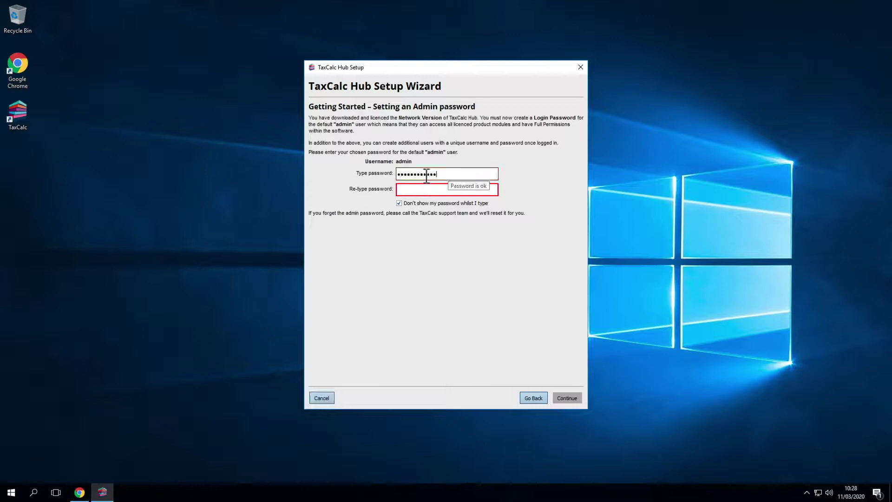
click(428, 190)
text(************)
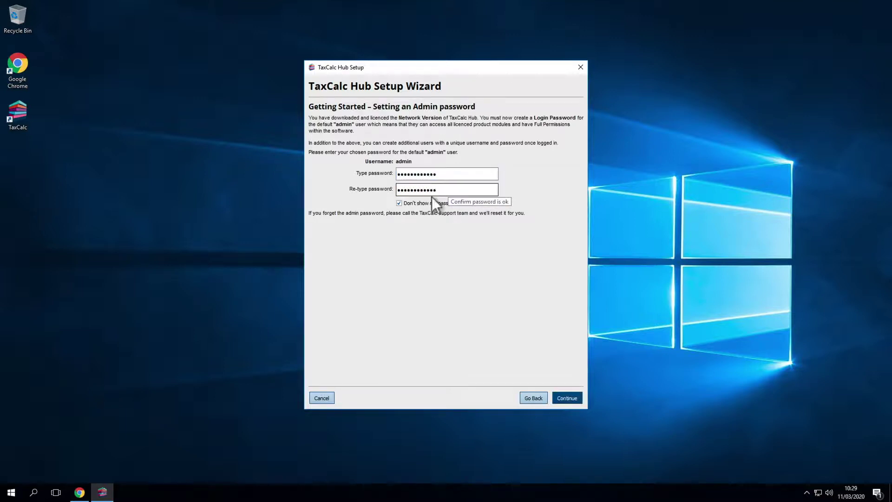
click(570, 396)
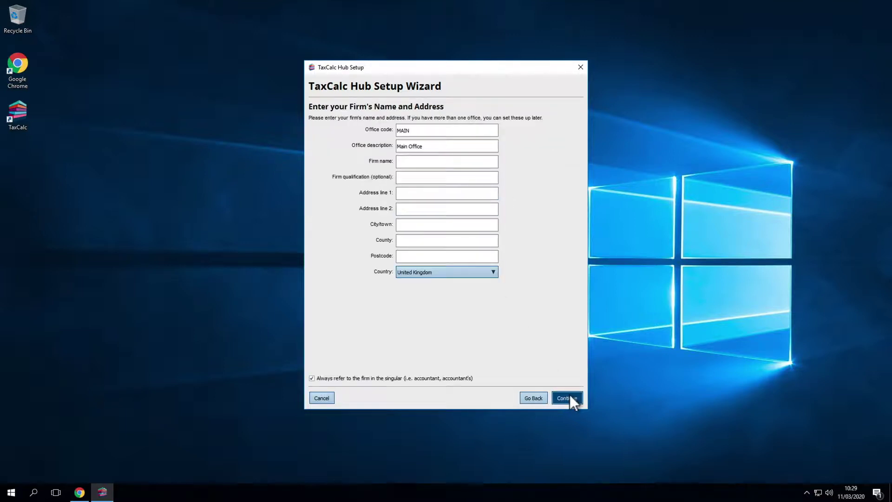
Enter the firm name Acorah Software Limited and the firm's full postal address.
click(432, 163)
text(Acorah Software Limited)
click(432, 193)
text(Rubra One)
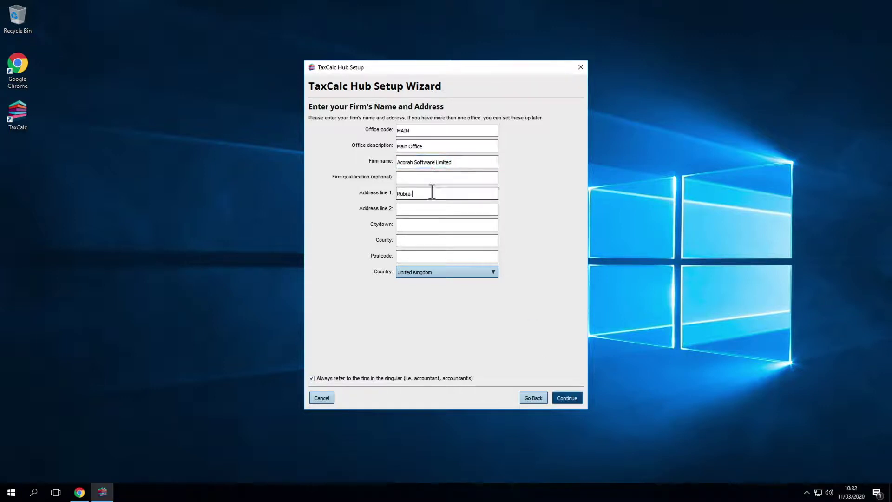
click(430, 207)
text(Mulberry Business Park)
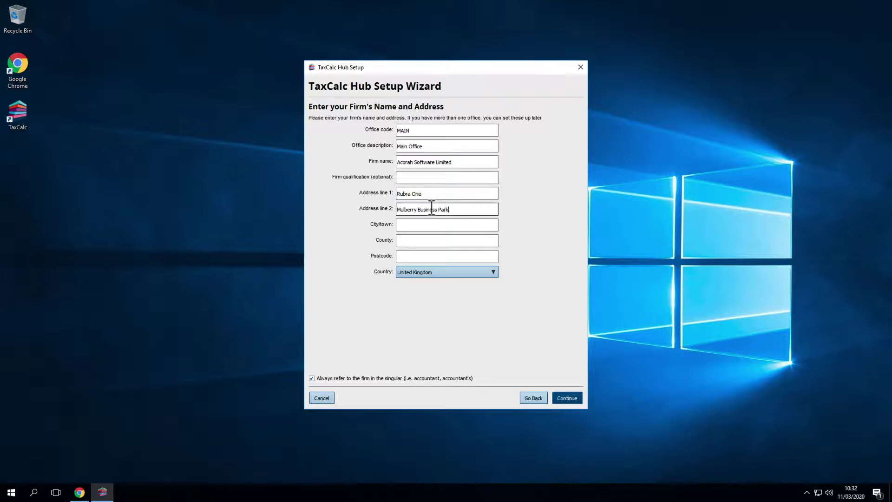
click(431, 225)
text(Wokingham)
click(430, 239)
text(Berkshire)
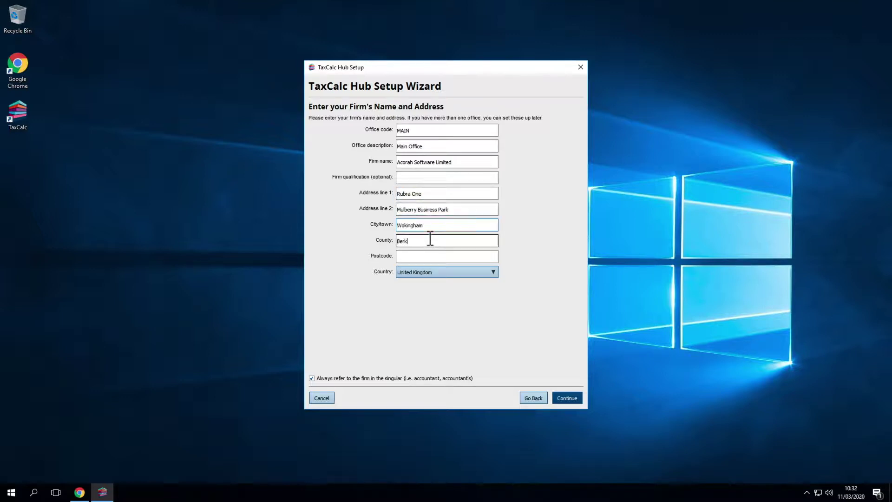
click(432, 256)
text(Rg41 2GY)
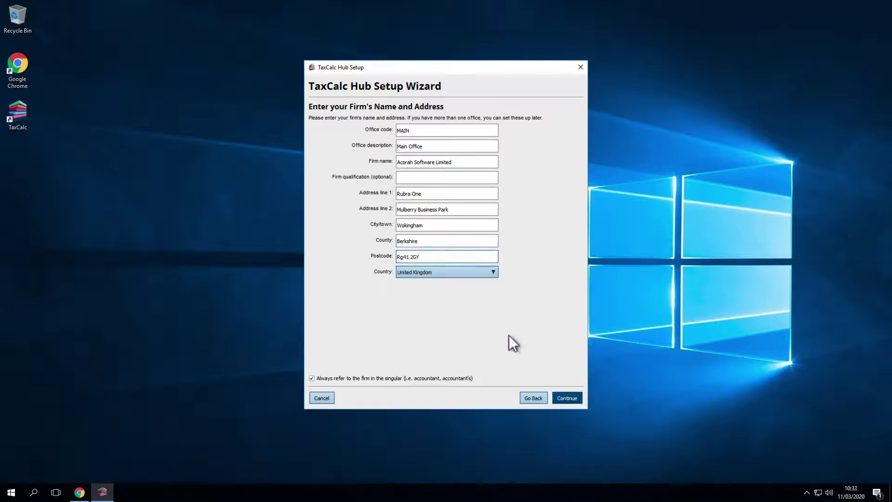
click(562, 398)
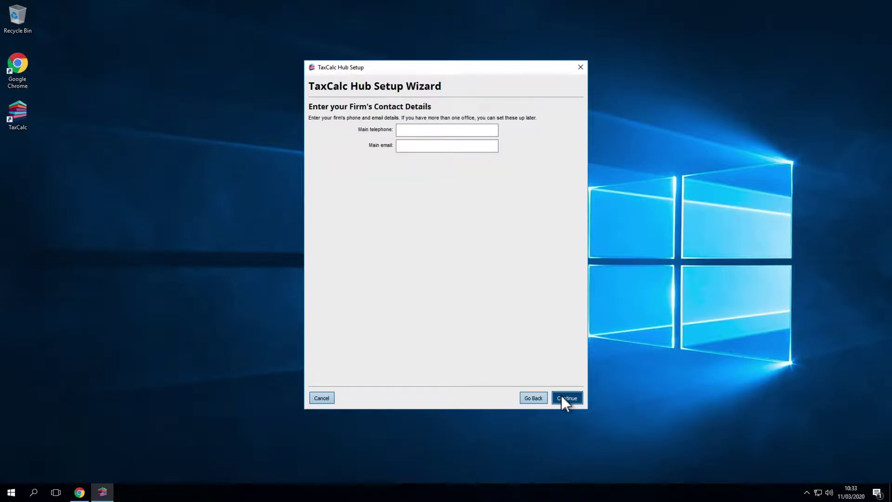
Enter the firm's main telephone number and e-mail address.
click(436, 130)
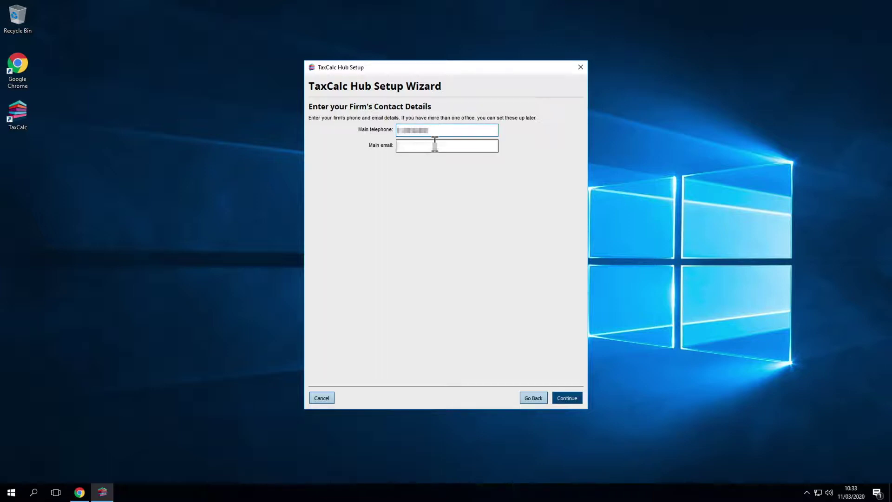
click(562, 396)
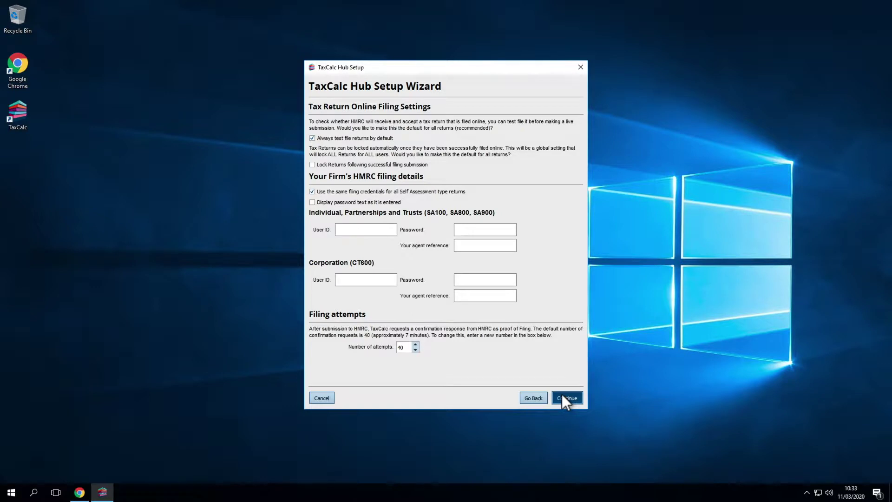
Fill in the Self Assessment HMRC user ID, password and agent reference.
click(385, 230)
text(SA0034)
key(Tab)
text(********)
key(Tab)
text(SA1116)
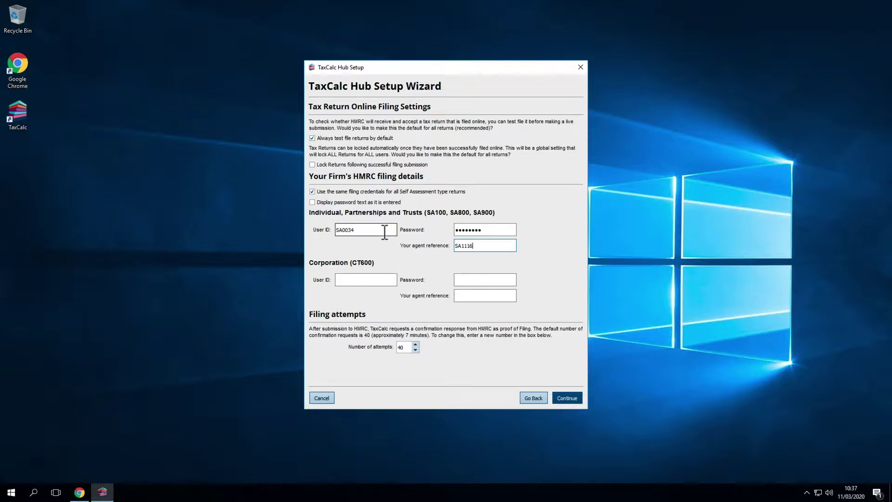
Fill in the CT600 Corporation user ID, password and agent reference.
key(Tab)
text(CTUser111)
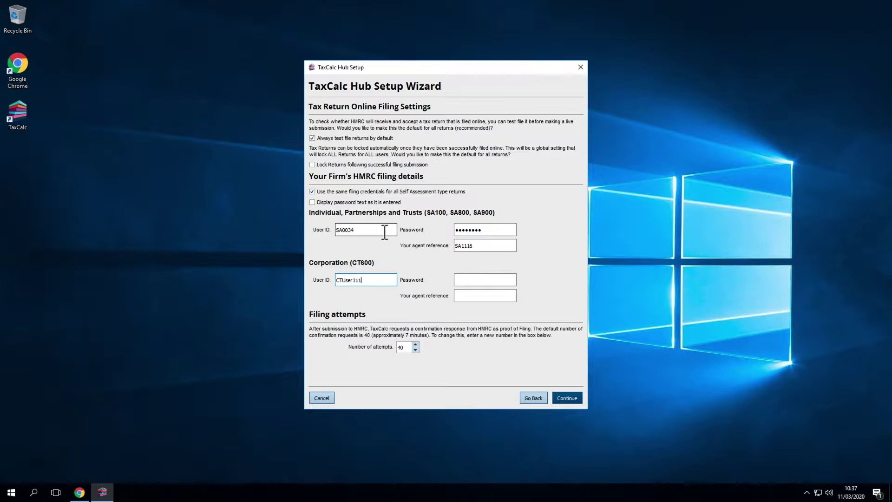
key(Tab)
text(123456789)
key(Tab)
text(CT1116)
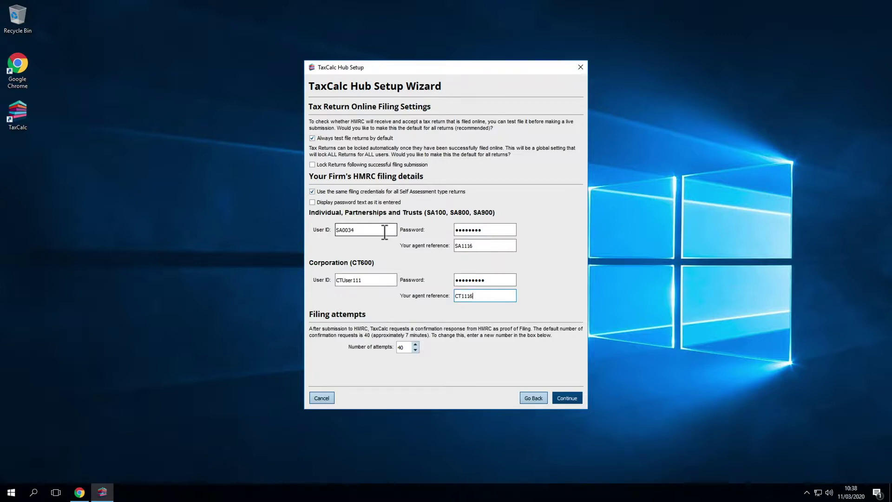
click(561, 395)
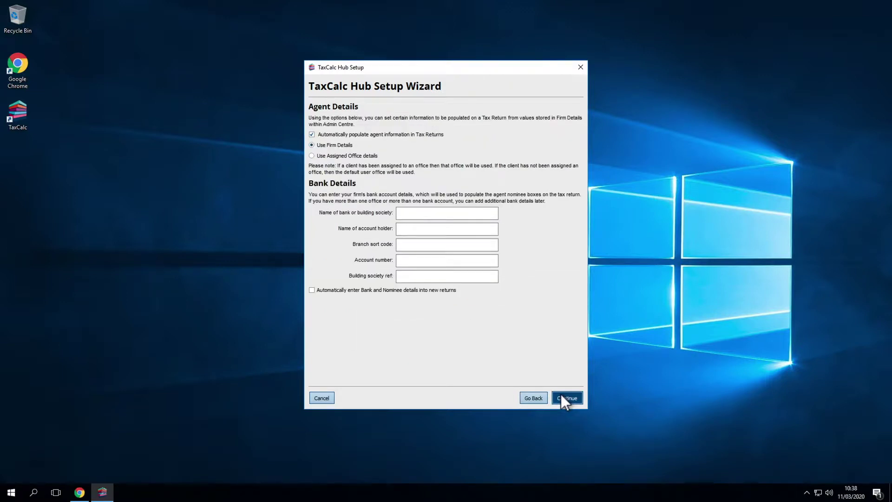
Enter National Westminister Bank PLC details for Acorah Software Products LTD, auto-filling new returns.
click(447, 213)
text(National Westminister Bank PLC)
key(Tab)
text(Acorah )
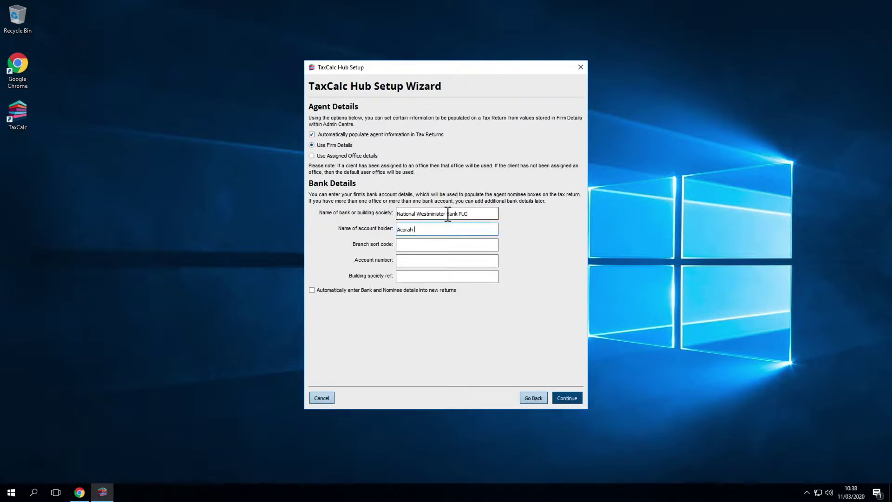
text(Software Products LTD)
key(Tab)
text(60-24-21)
key(Tab)
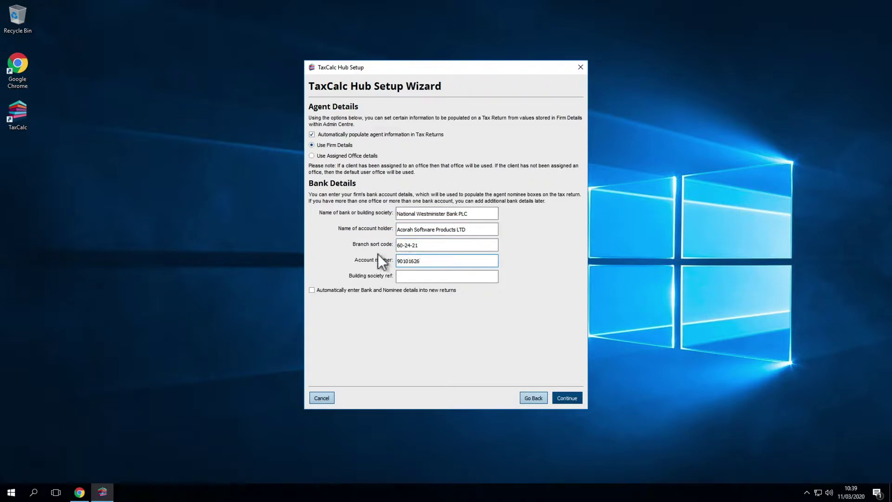
click(313, 290)
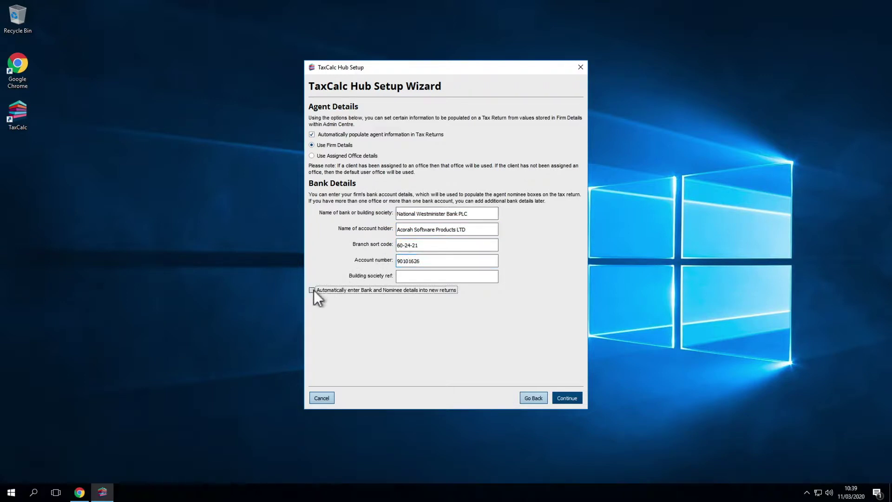
click(556, 400)
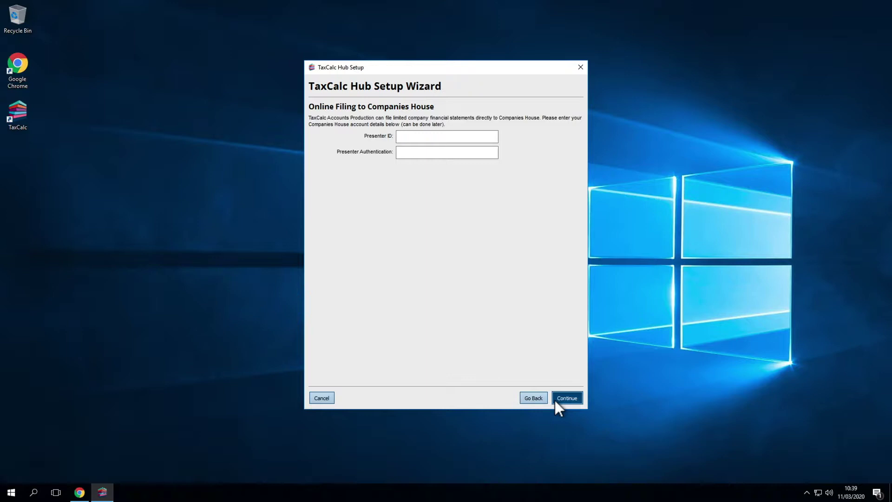
Enter the Companies House presenter ID and authentication code.
click(420, 137)
key(Tab)
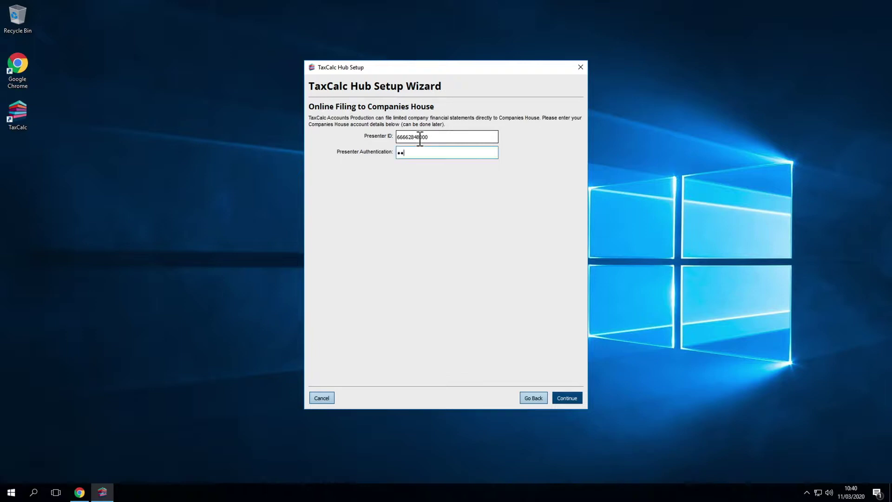
click(566, 398)
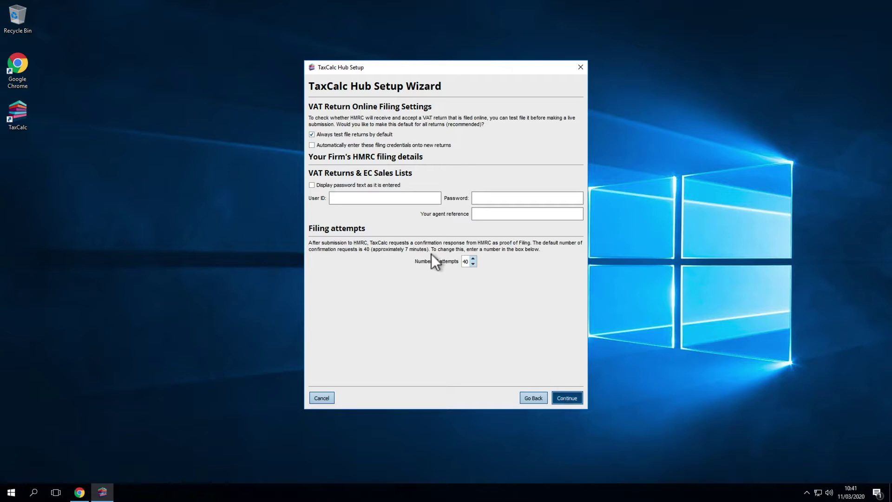
Enter the HMRC user ID and password for VAT Returns and EC Sales Lists, then continue.
click(386, 199)
text(VATDEC)
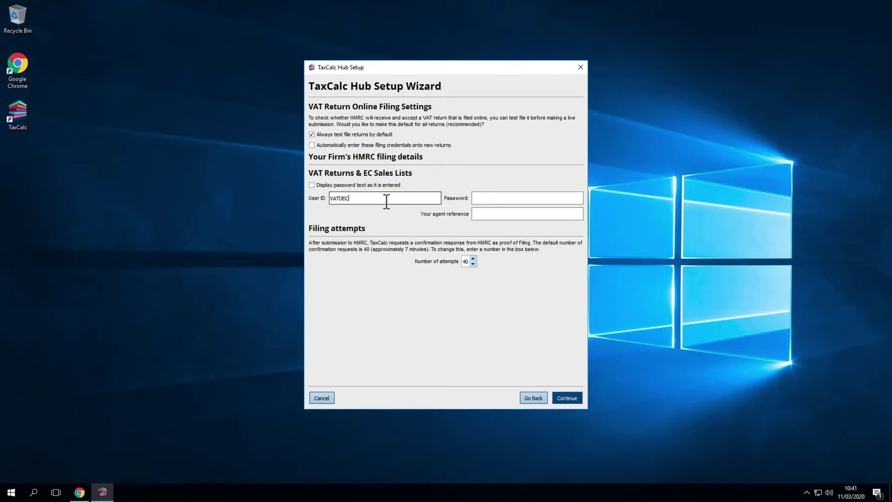
text(209a)
text(01)
key(Tab)
text(****)
text(**)
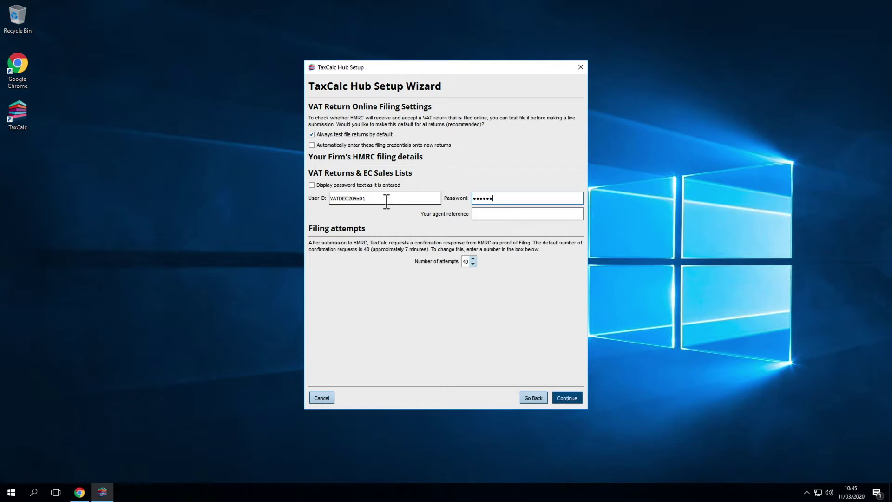
text(*)
text(*)
click(566, 397)
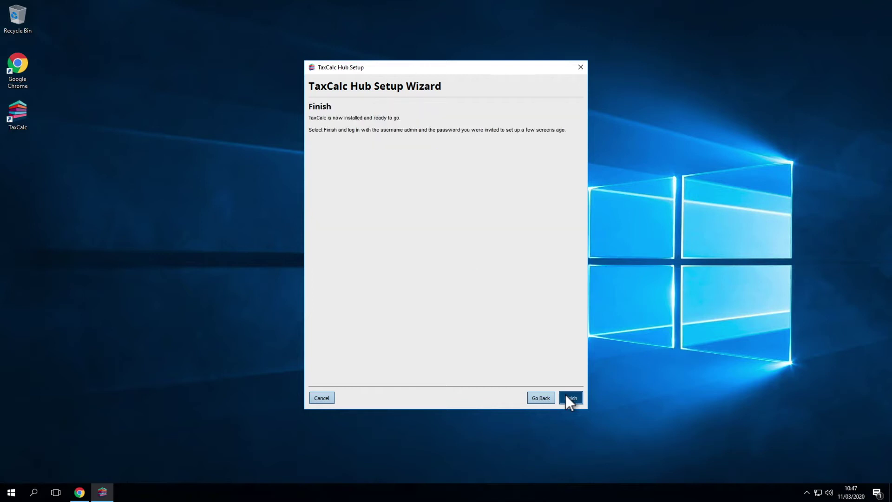
Finish the wizard and log in as admin with the admin password to reach the Home launcher.
click(570, 399)
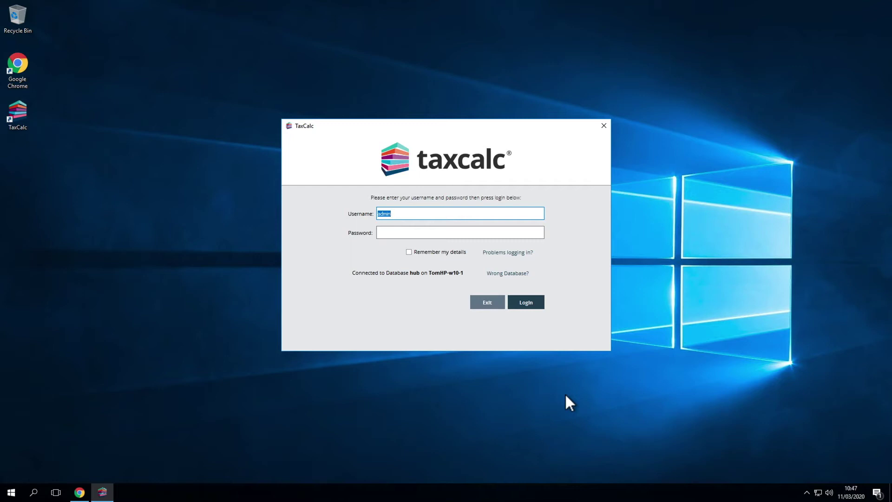
key(Tab)
text(••••••••••••)
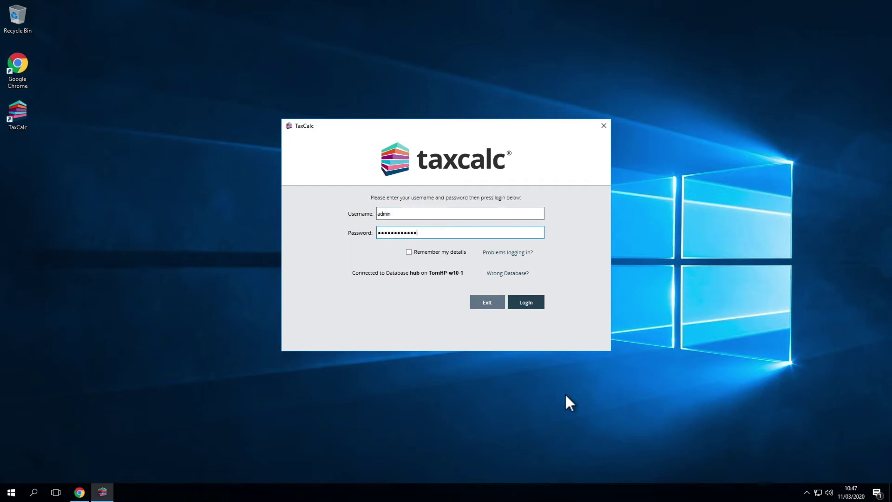
key(Return)
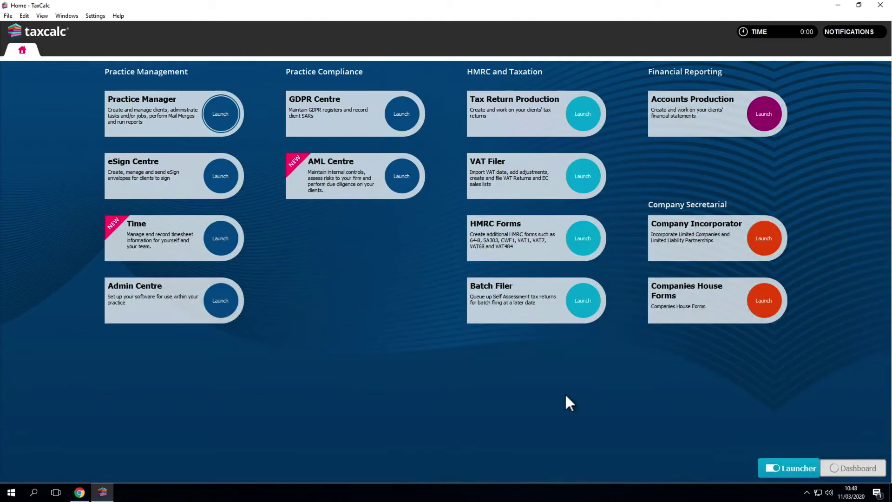